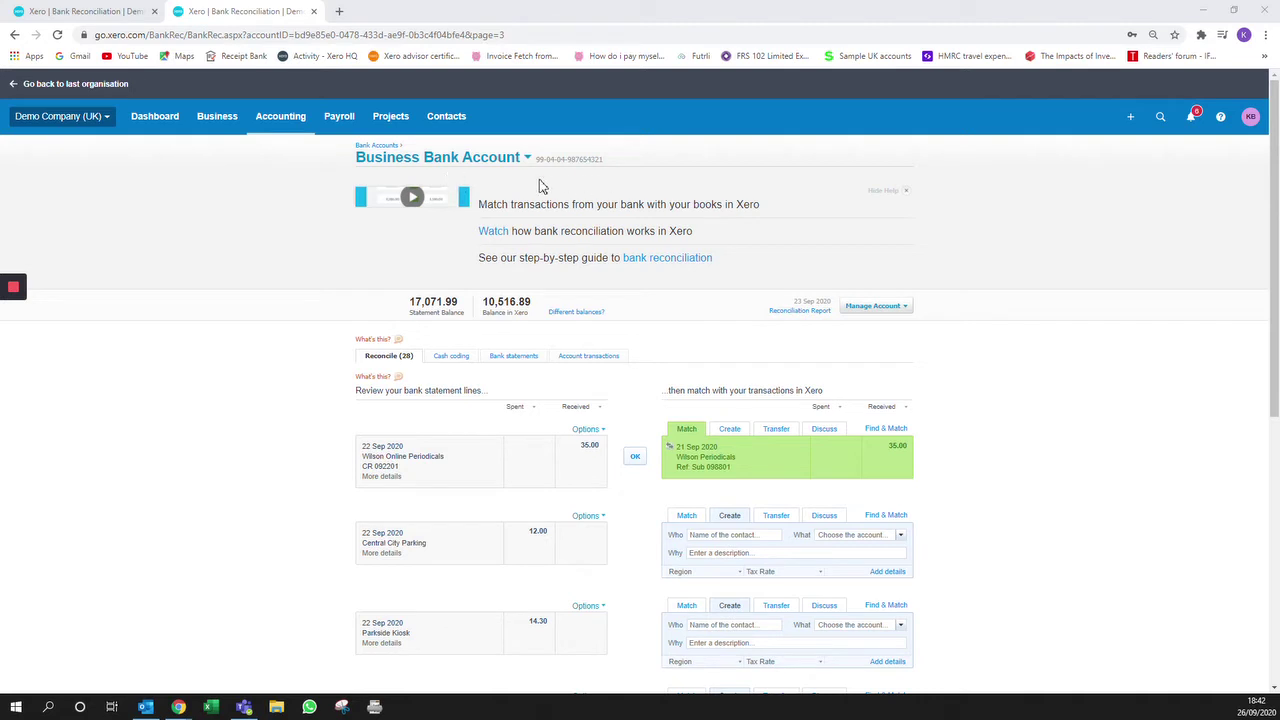
# Step: Start a new bank rule from the 23 Sep 2020 Ridgeway Banking Corporation Fee statement line
pyautogui.scroll(-3, 631, 413)
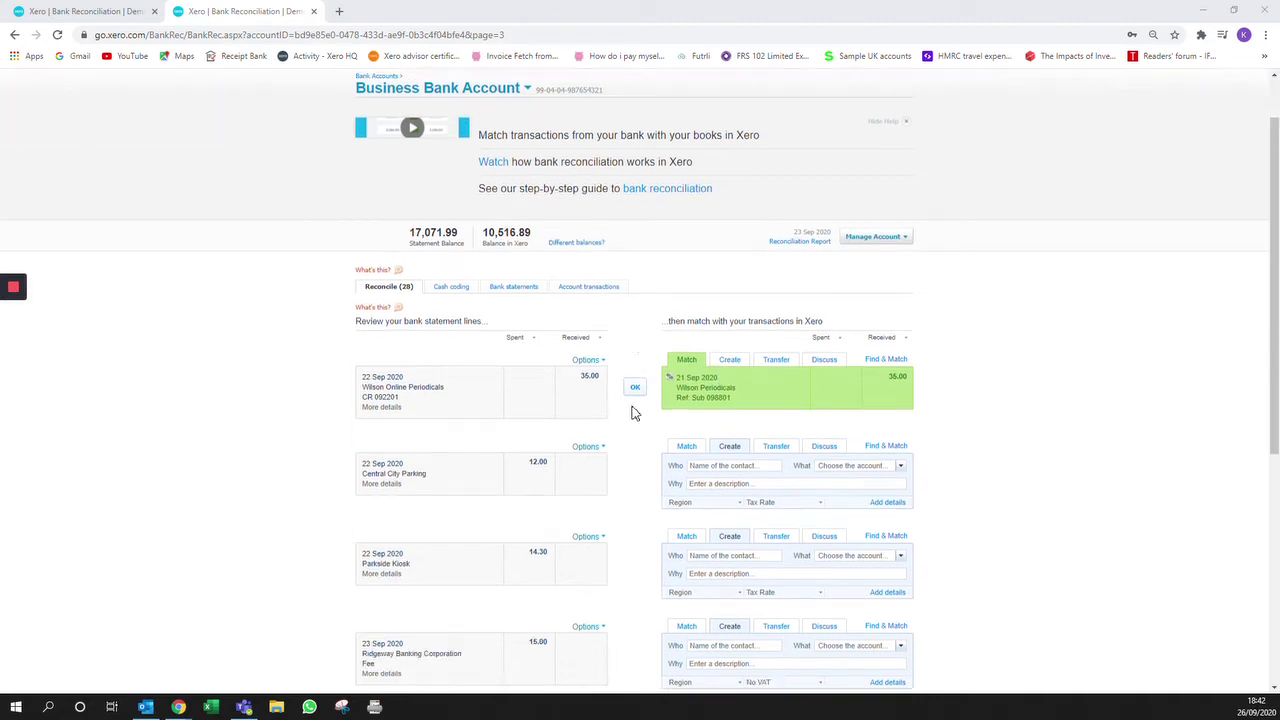
pyautogui.scroll(-3, 631, 413)
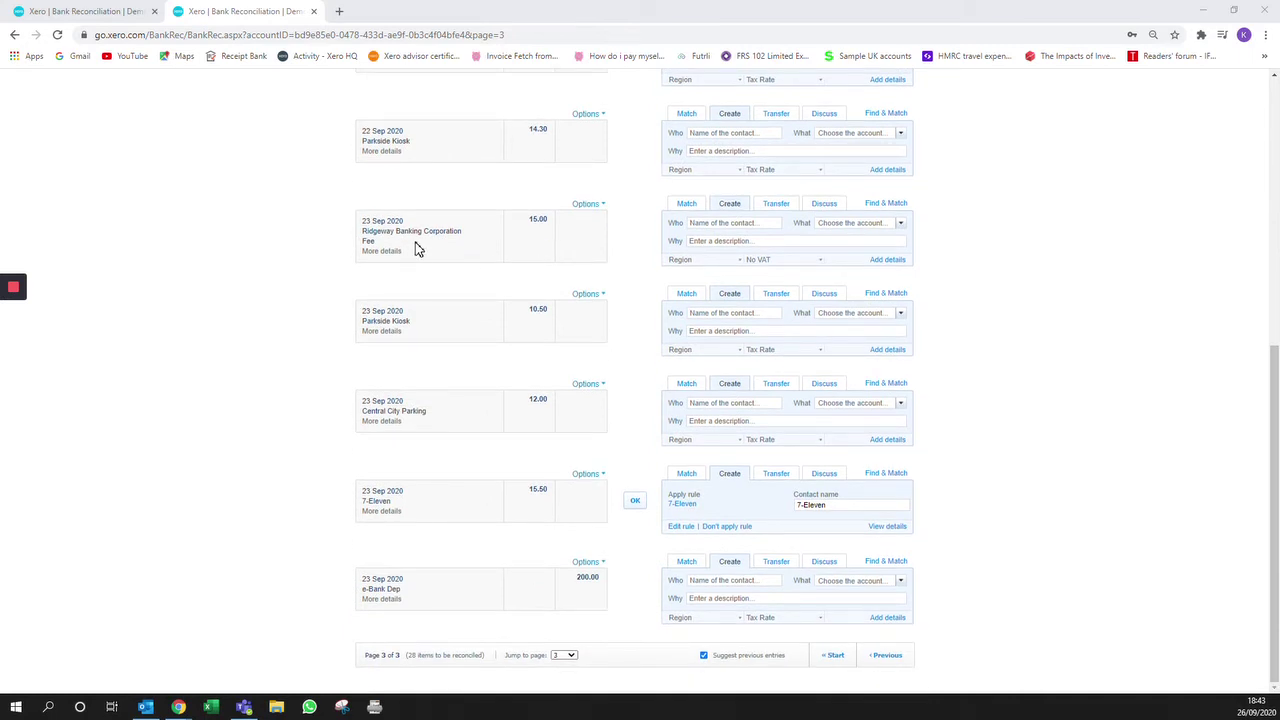
pyautogui.moveTo(382, 254)
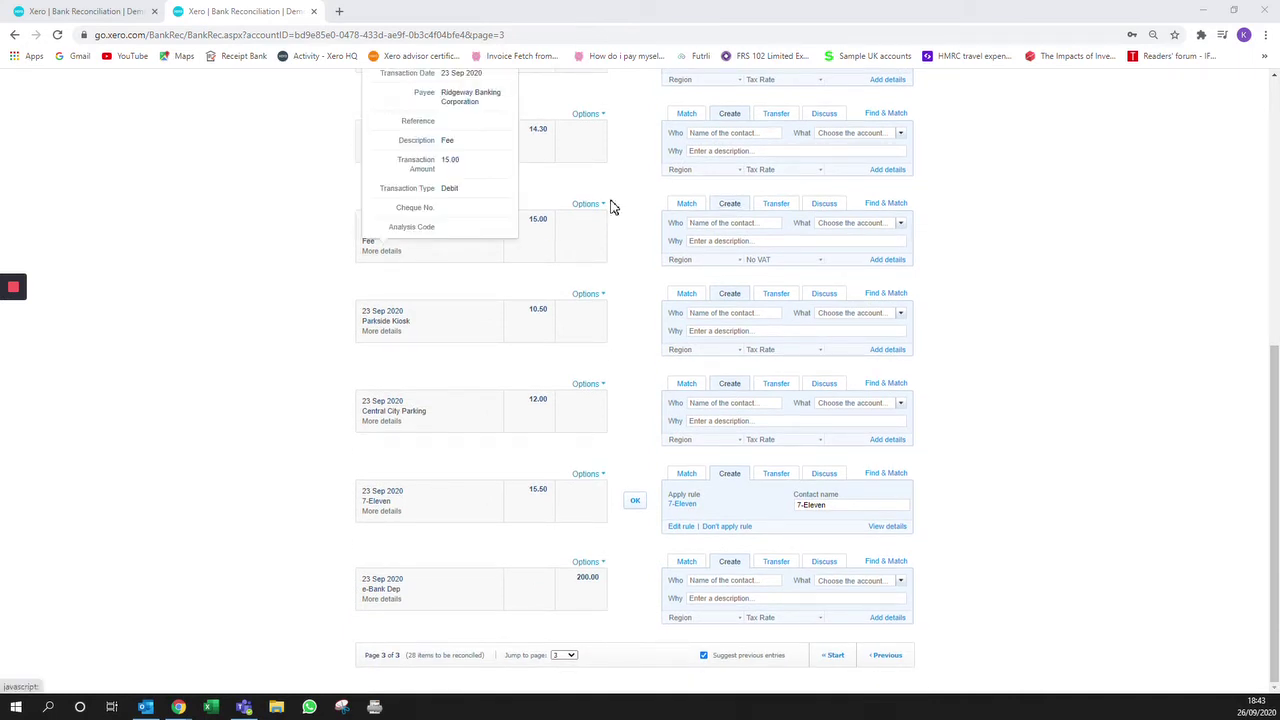
pyautogui.scroll(1, 570, 210)
pyautogui.click(505, 121)
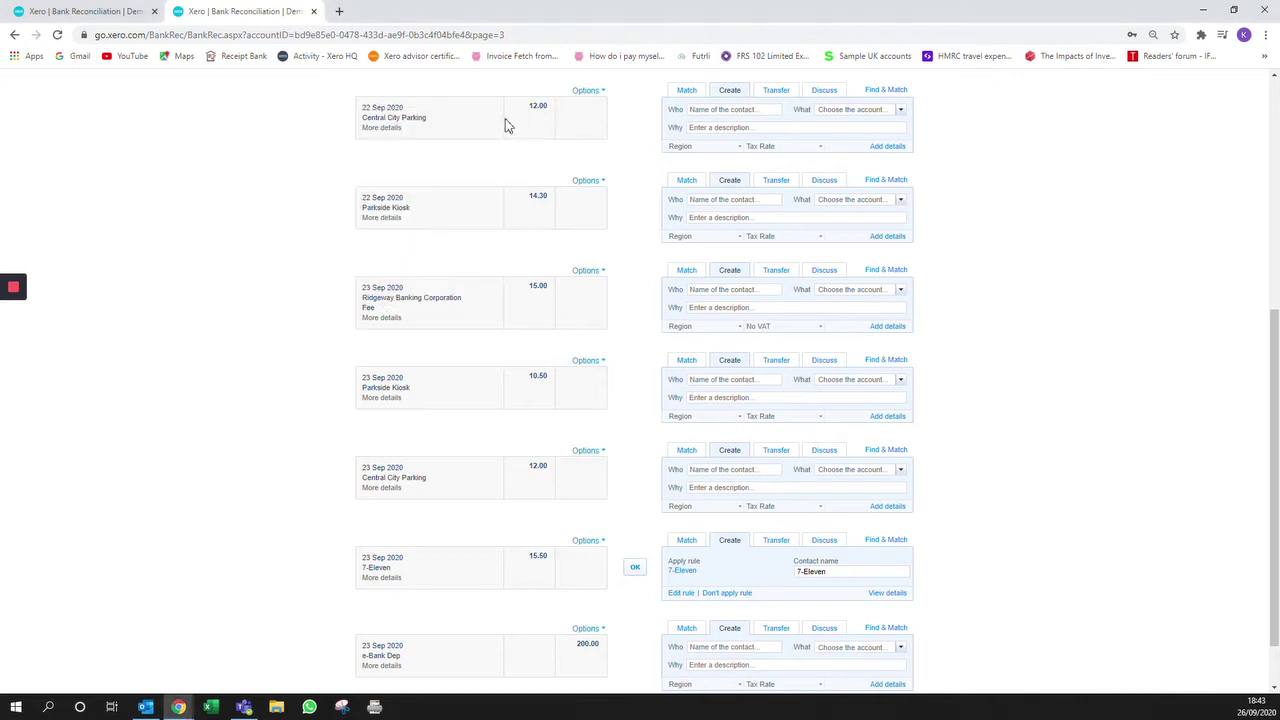
pyautogui.click(594, 273)
pyautogui.click(603, 290)
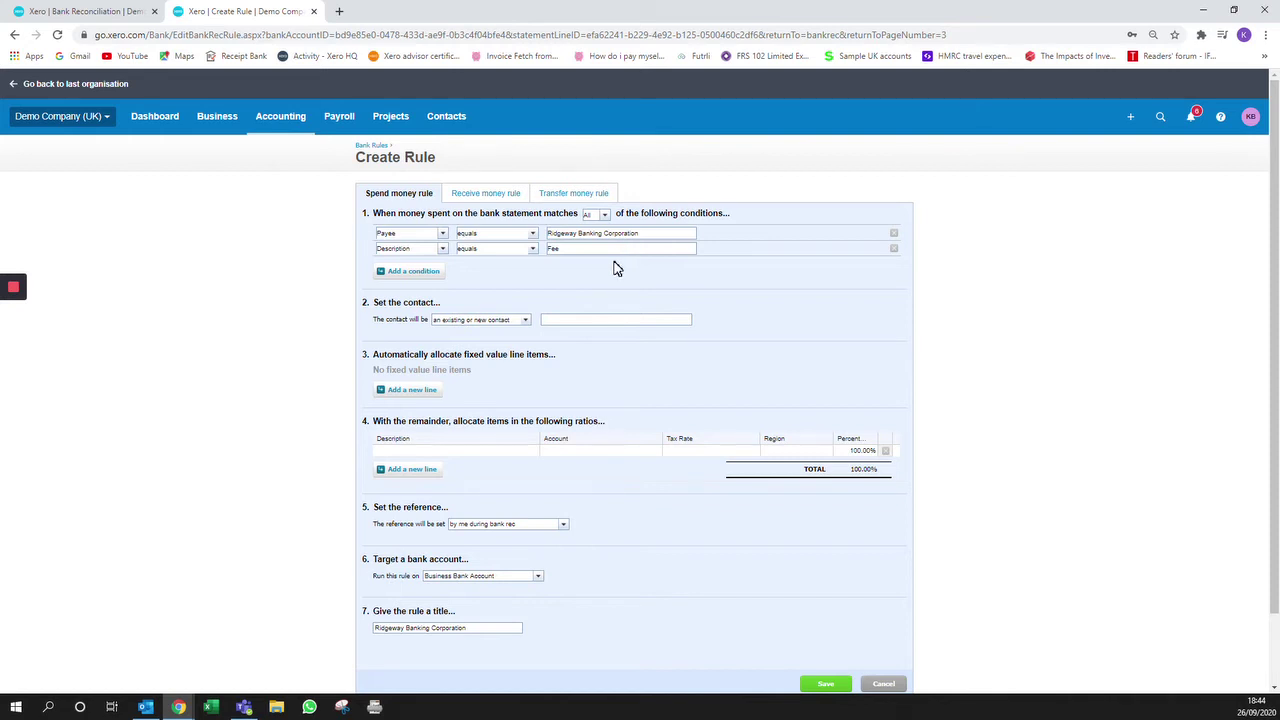
# Step: Set both the Payee and Description conditions of the spend money rule to match on "contains"
pyautogui.click(535, 238)
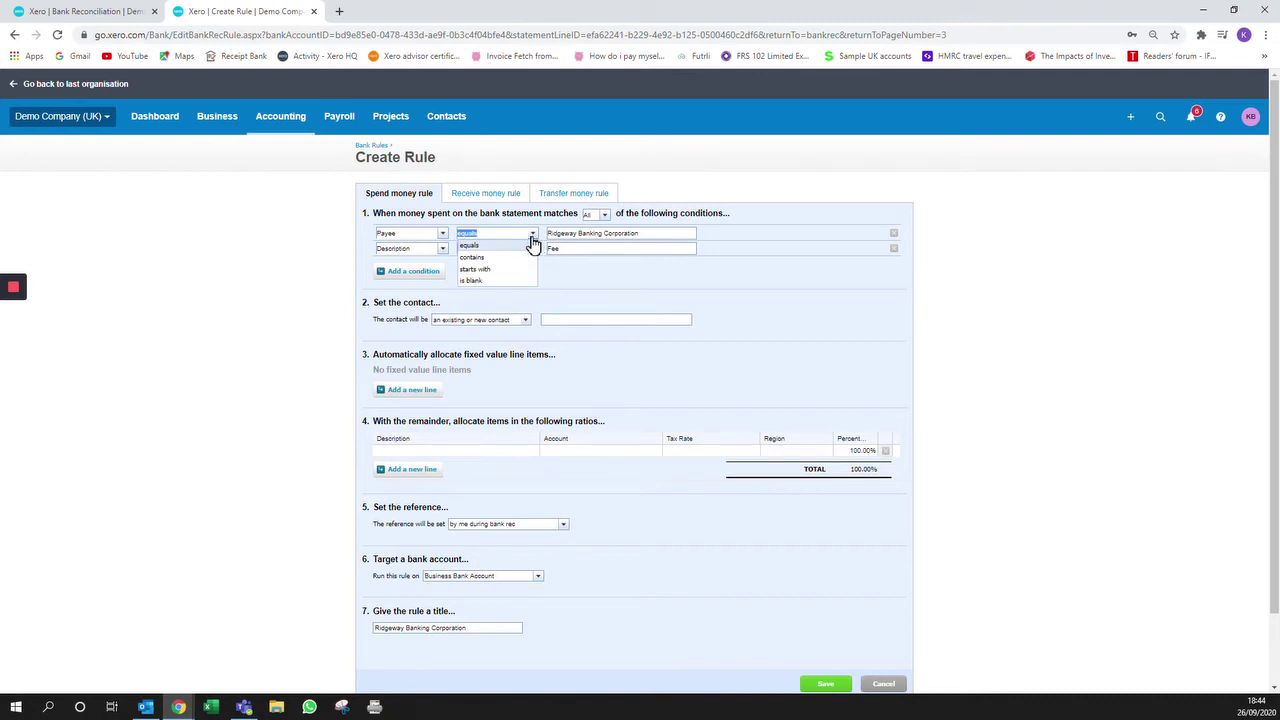
pyautogui.click(478, 257)
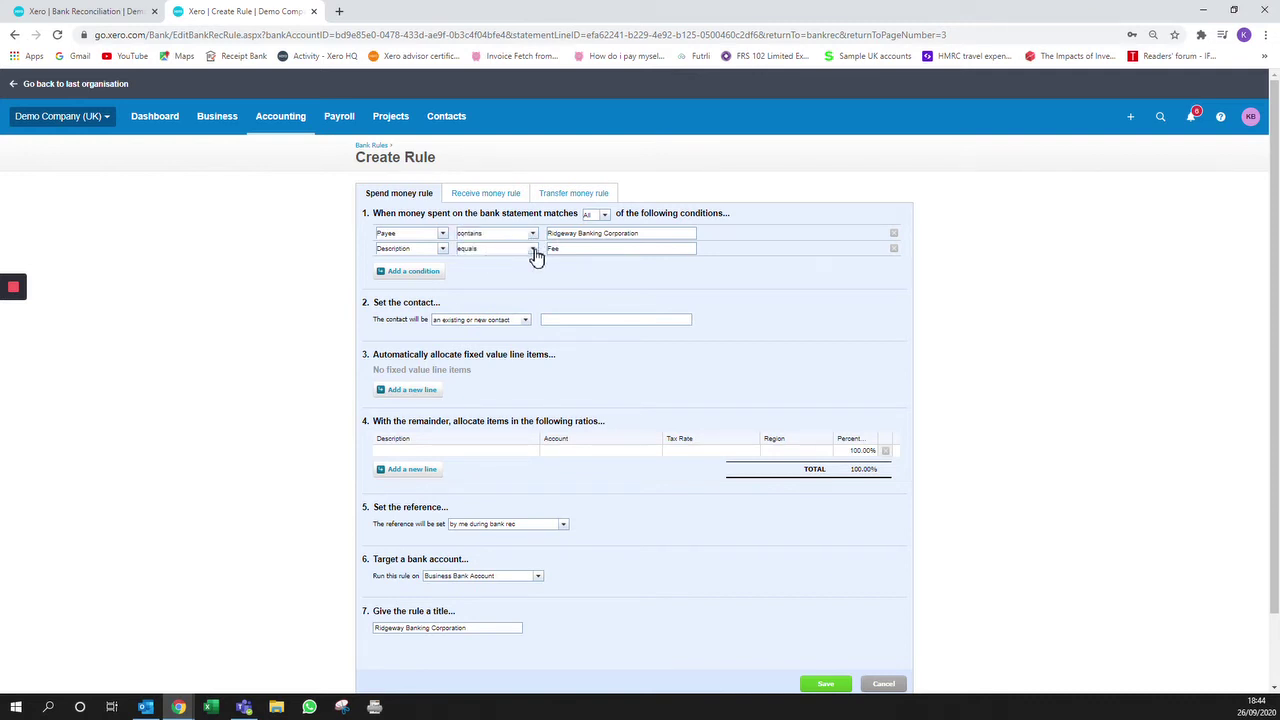
pyautogui.click(535, 252)
pyautogui.click(490, 268)
pyautogui.click(506, 277)
pyautogui.click(533, 235)
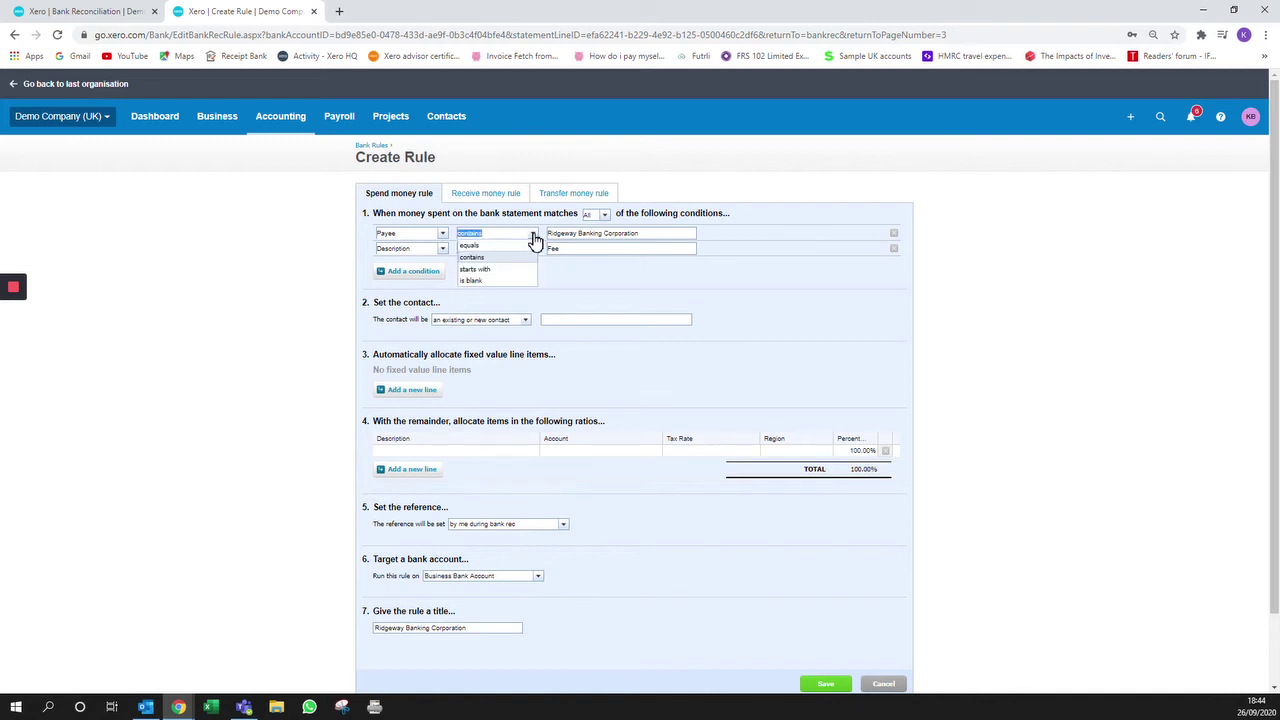
pyautogui.click(535, 240)
pyautogui.click(654, 232)
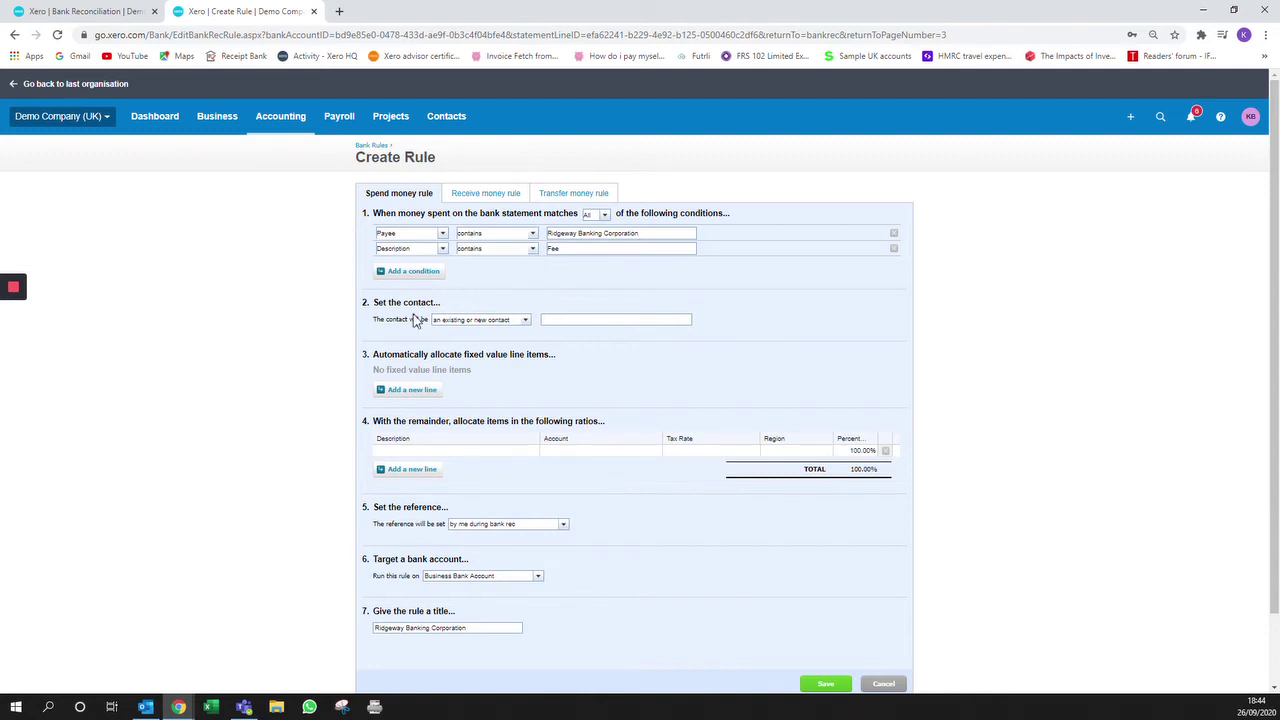
# Step: Set the rule's contact to the existing contact Ridgeway Bank
pyautogui.click(553, 319)
pyautogui.click(570, 318)
pyautogui.write('Ridgeway Bank')
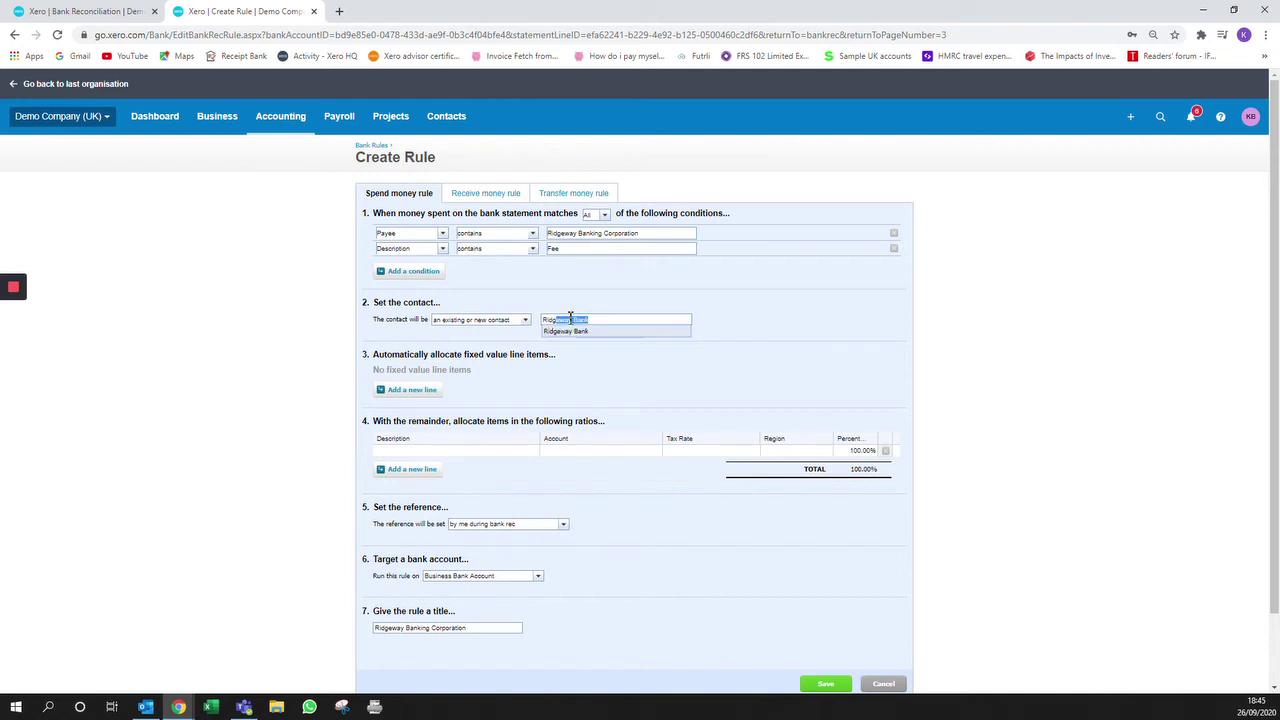
pyautogui.click(590, 332)
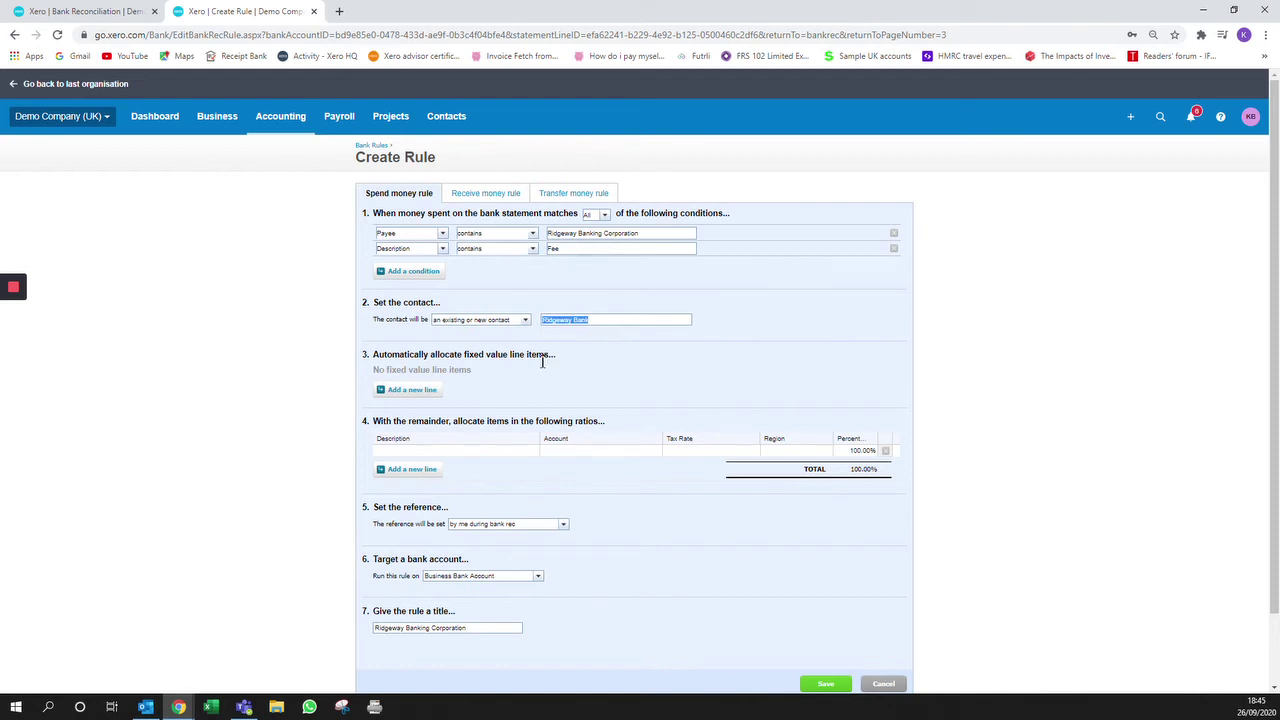
# Step: Fill in the remainder allocation line with description "Bank fees" and account 404 - Bank Fees
pyautogui.scroll(-1, 565, 390)
pyautogui.scroll(-1, 565, 390)
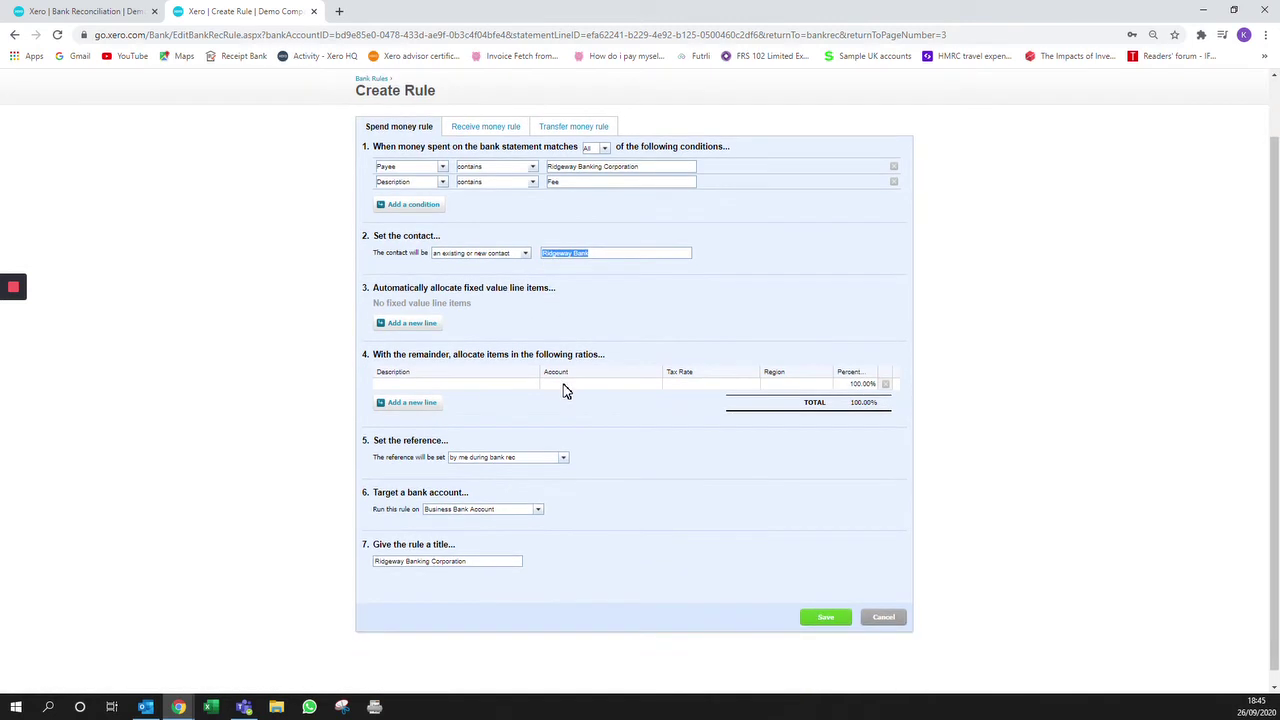
pyautogui.click(493, 384)
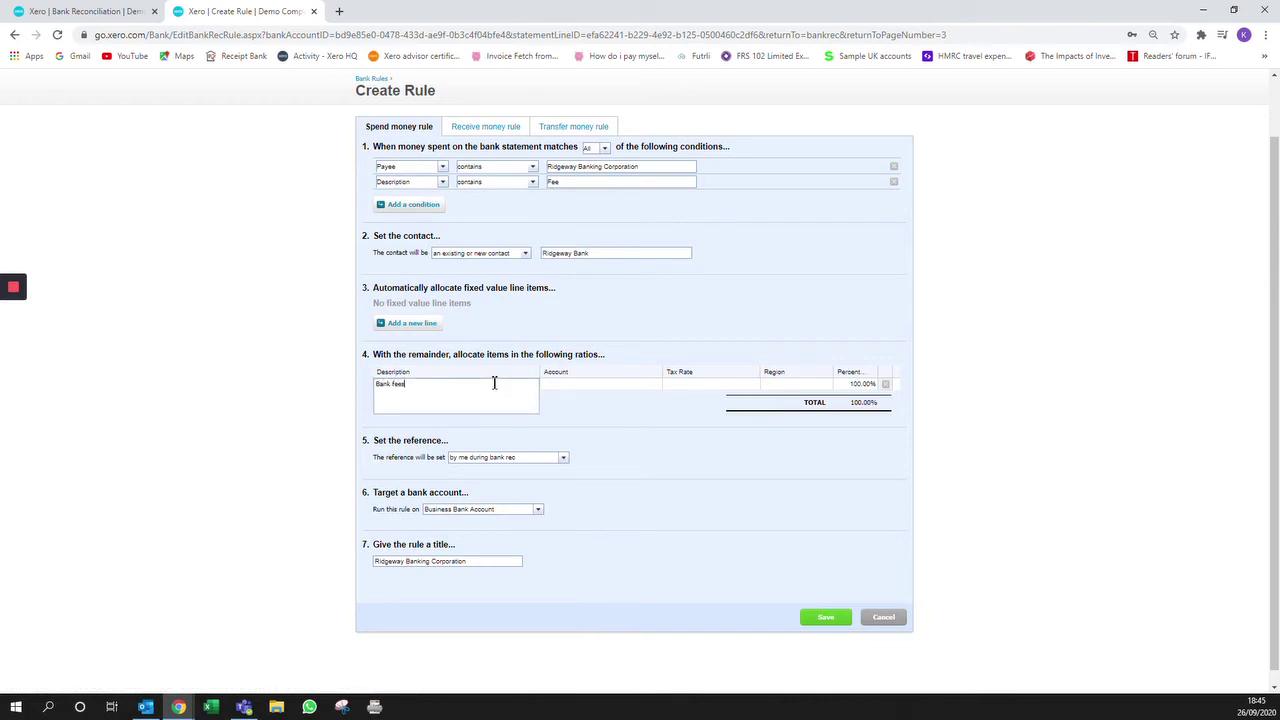
pyautogui.click(578, 386)
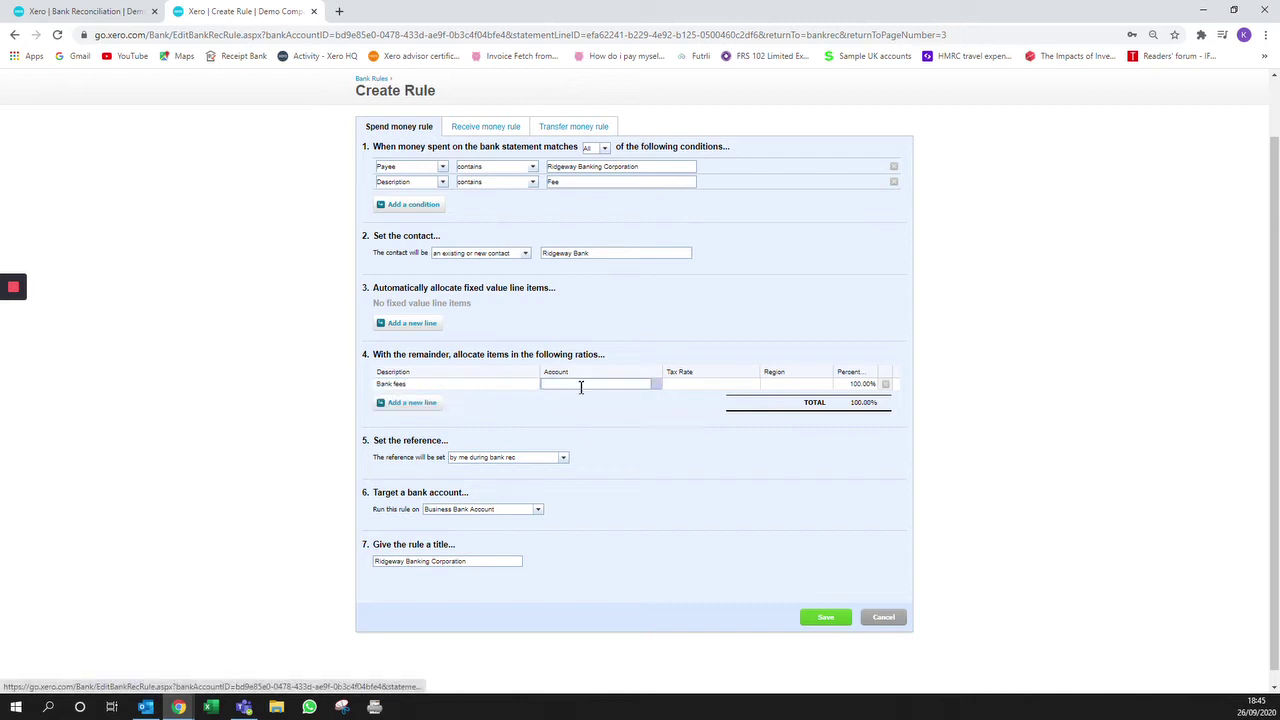
pyautogui.write('bank')
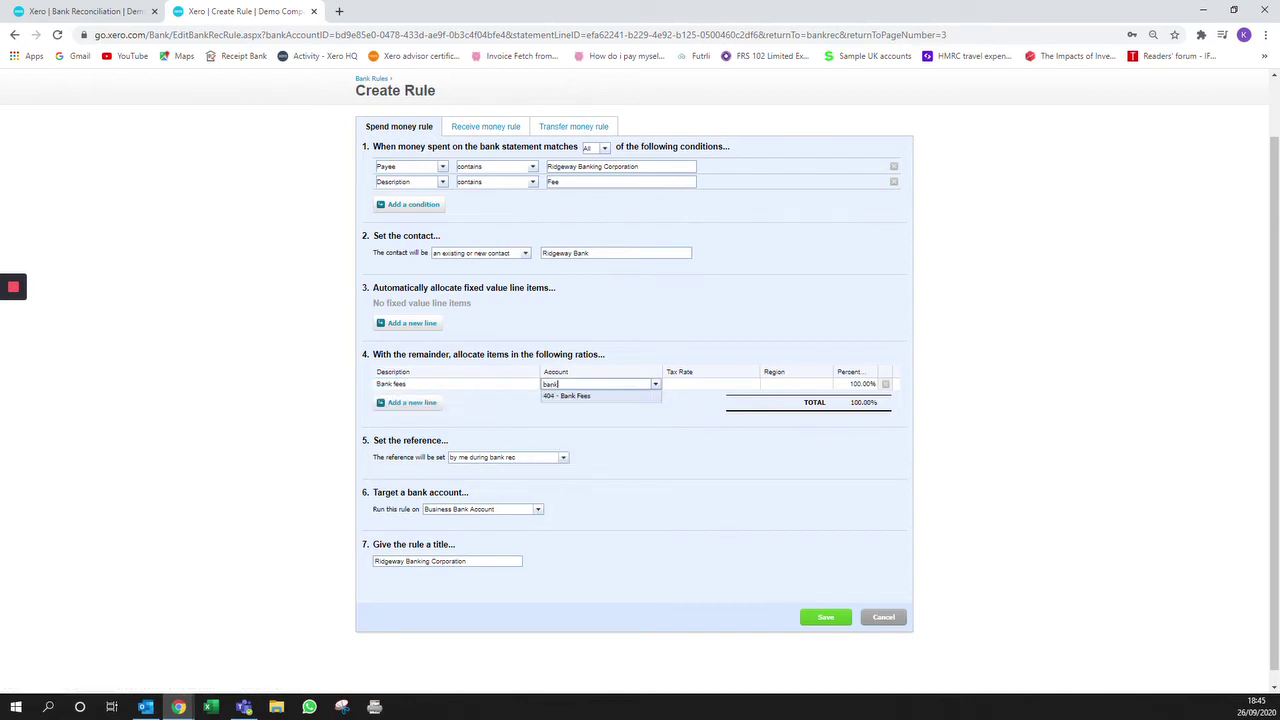
pyautogui.click(577, 396)
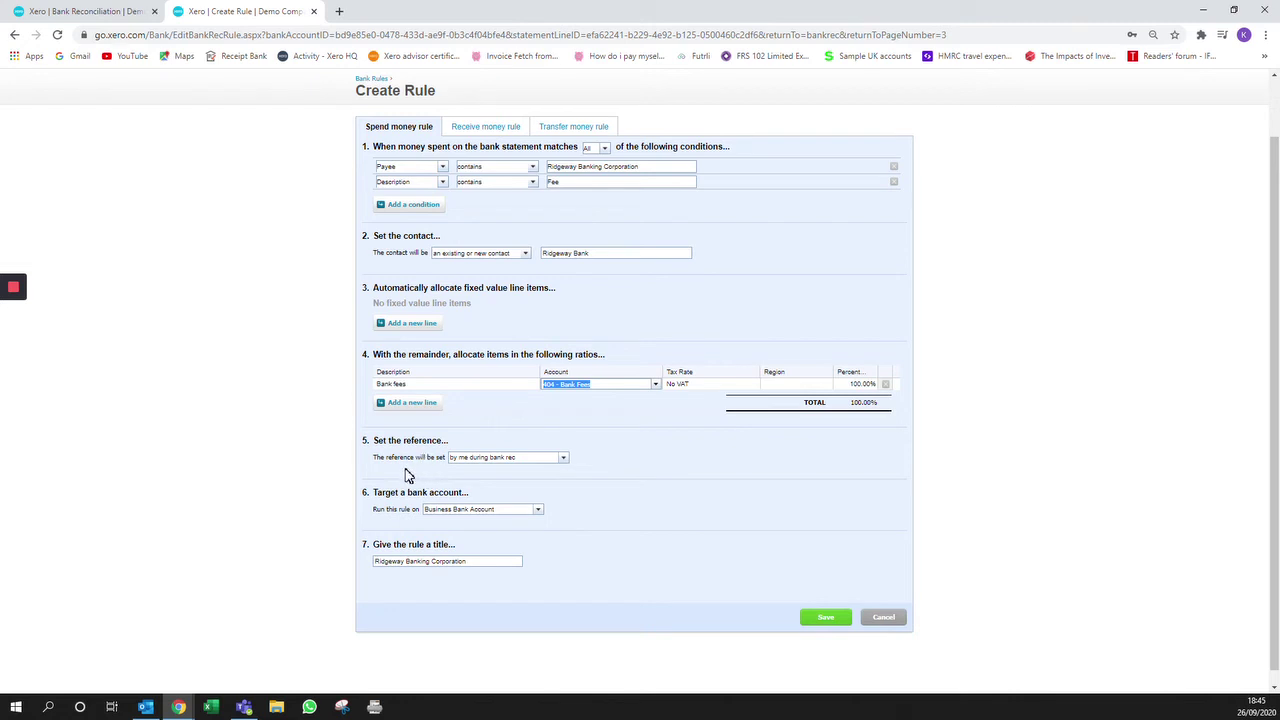
# Step: Have the rule's reference set from the Description
pyautogui.click(566, 459)
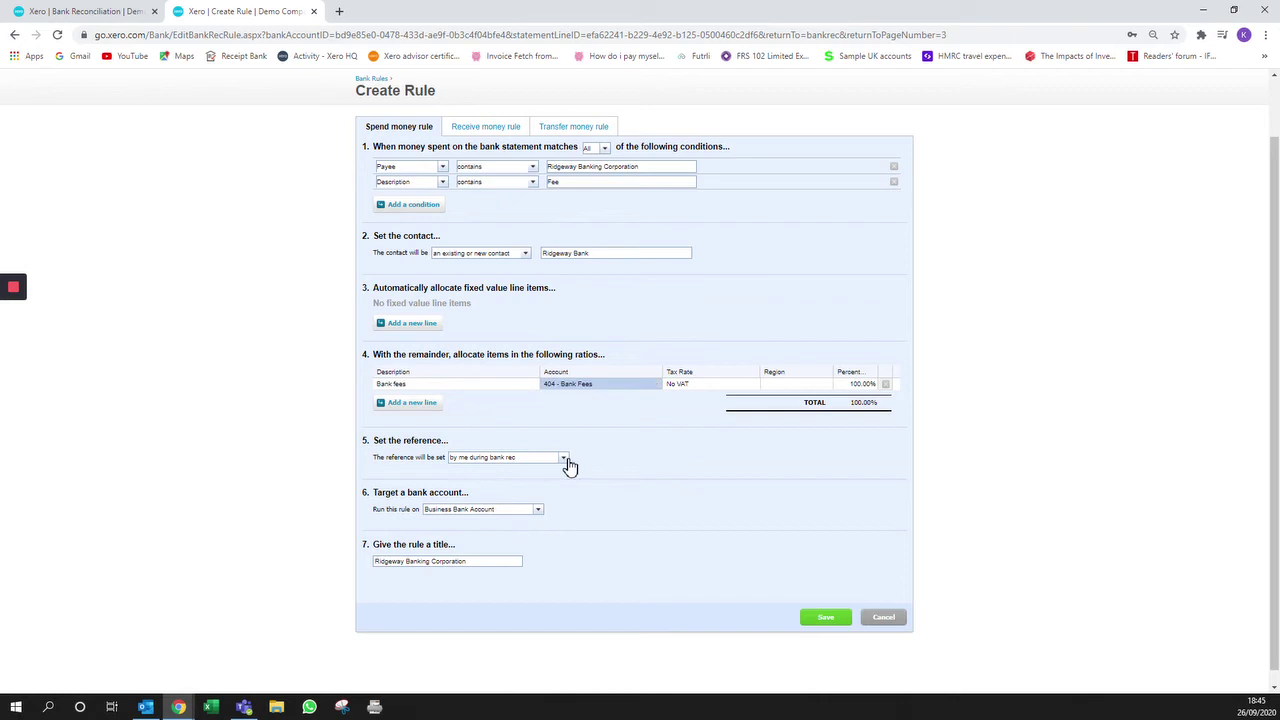
pyautogui.click(566, 459)
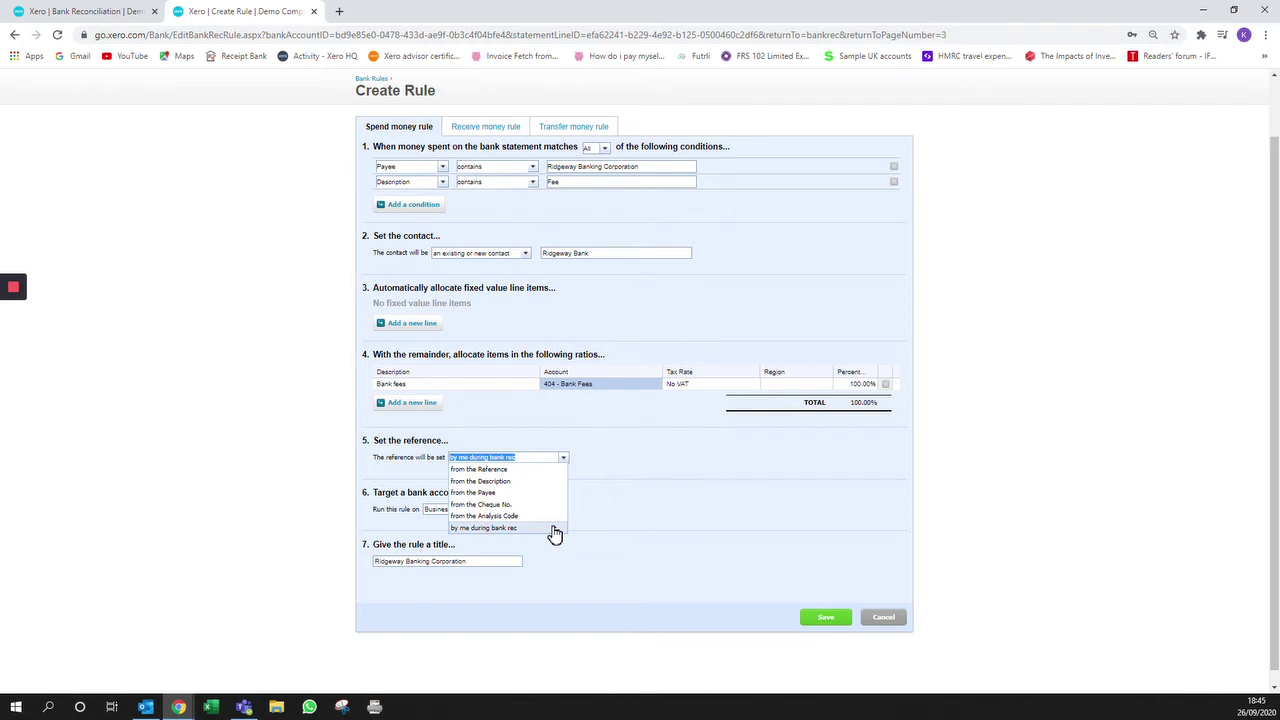
pyautogui.click(525, 478)
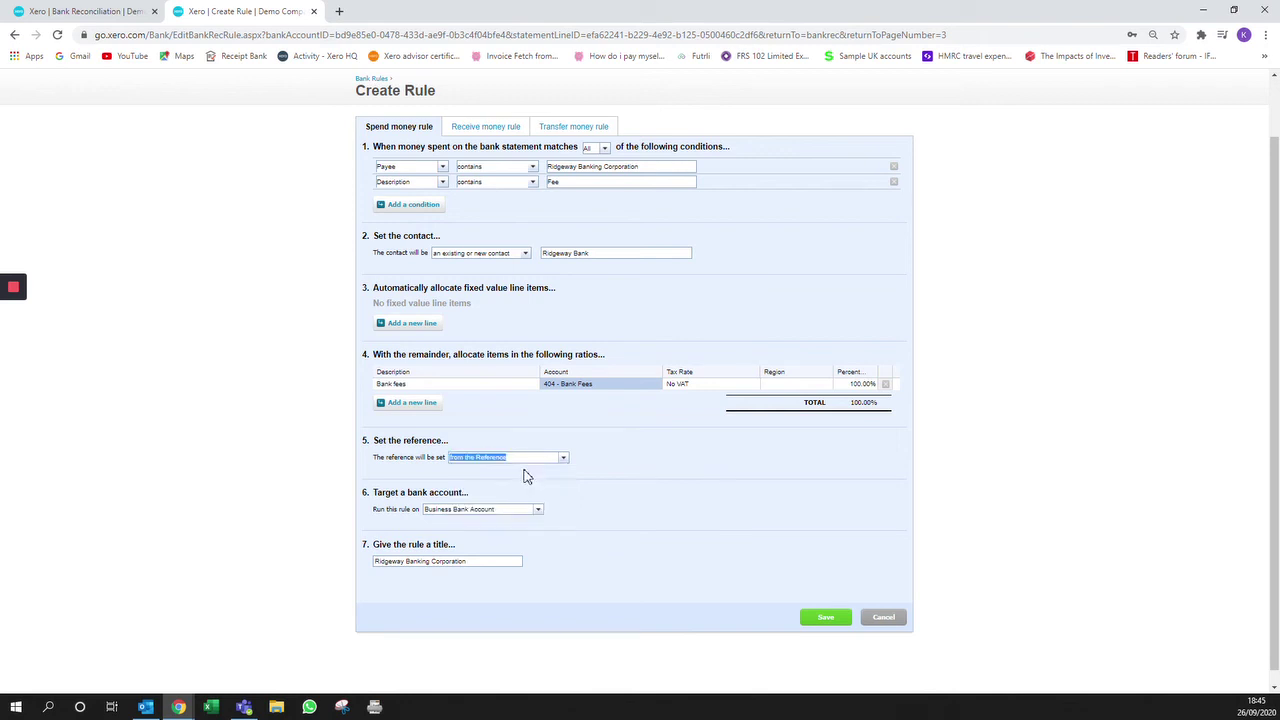
pyautogui.click(564, 460)
pyautogui.click(520, 487)
# Step: Try targeting the rule at all bank accounts and return it to Business Bank Account
pyautogui.scroll(-1, 455, 535)
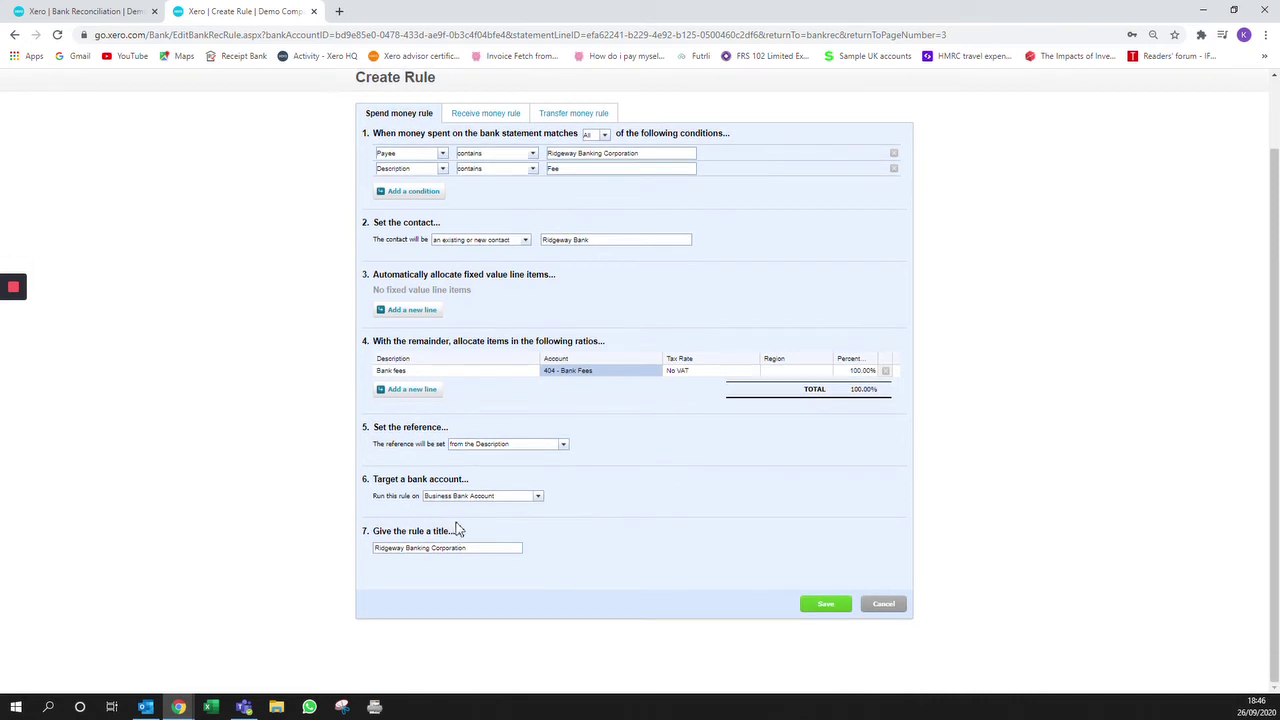
pyautogui.click(537, 497)
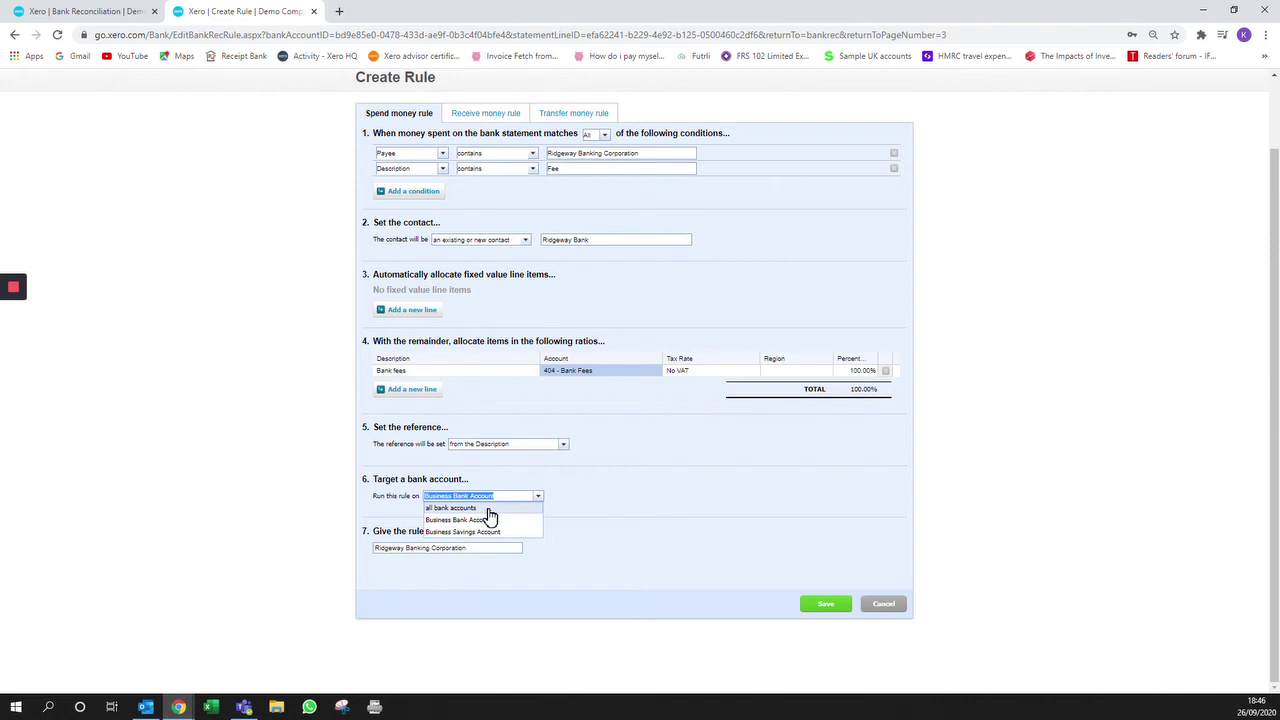
pyautogui.click(489, 508)
pyautogui.click(538, 498)
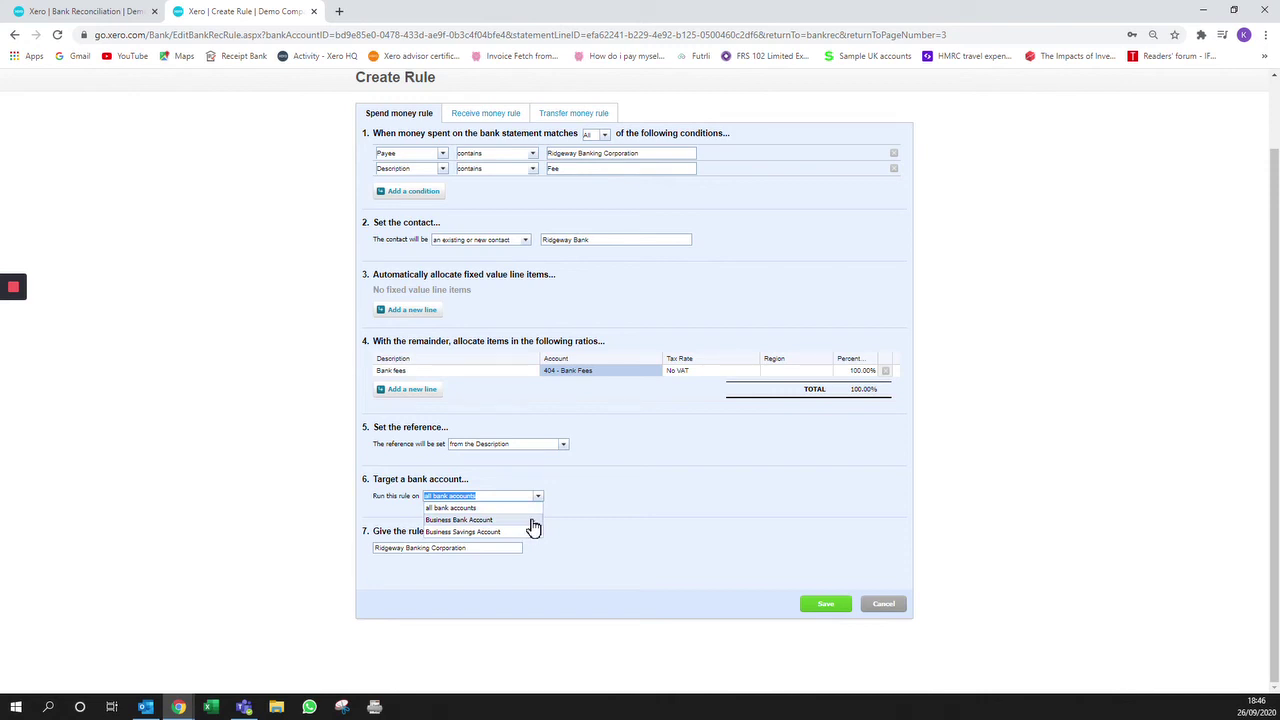
pyautogui.click(531, 520)
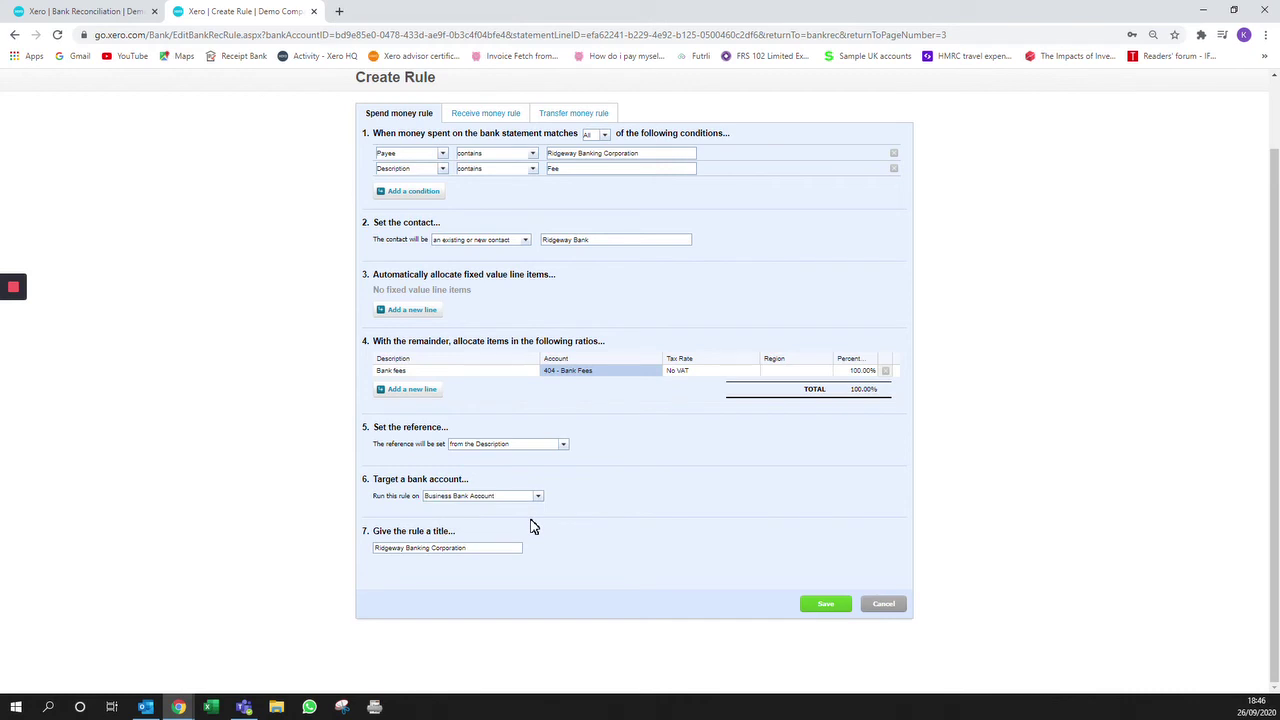
# Step: Title the rule "Ridgeway Bank Fees" and save it
pyautogui.click(474, 549)
pyautogui.moveTo(476, 549); pyautogui.dragTo(425, 552)
pyautogui.press('BackSpace')
pyautogui.click(824, 606)
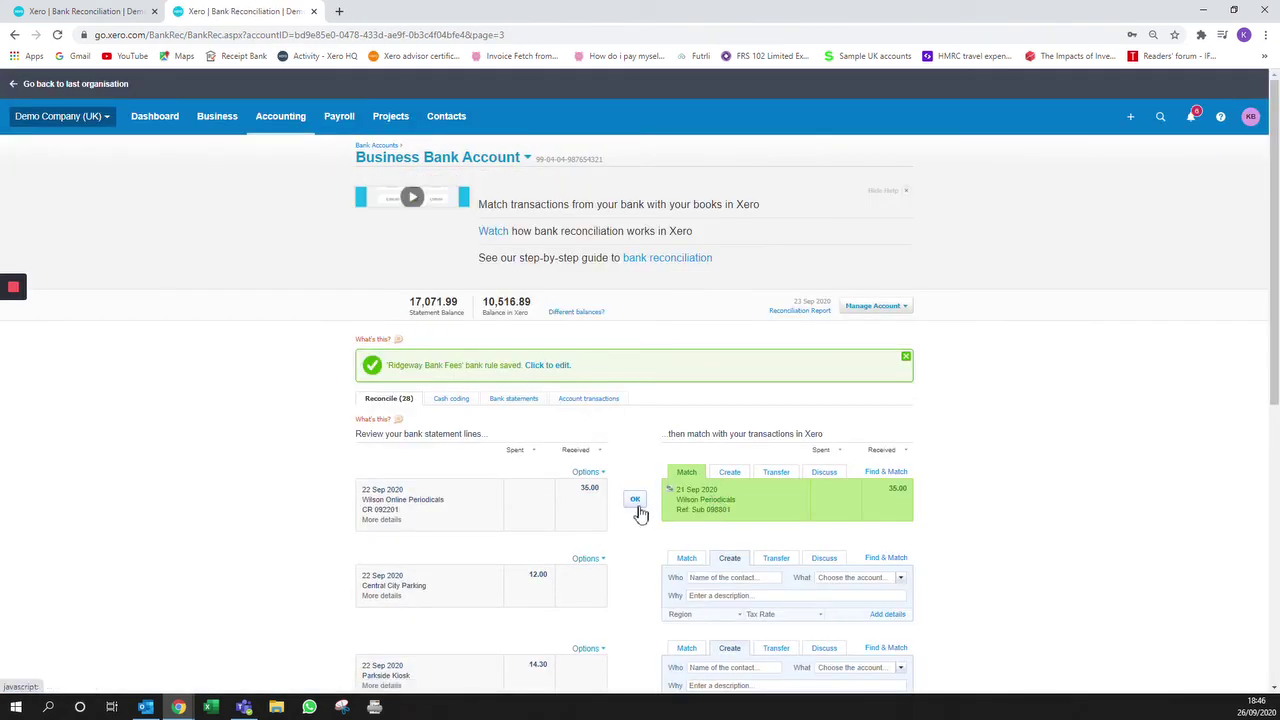
# Step: Reconcile the 23 Sep 2020 Ridgeway Banking Corporation fee line using the Ridgeway Bank Fees rule
pyautogui.scroll(-3, 640, 530)
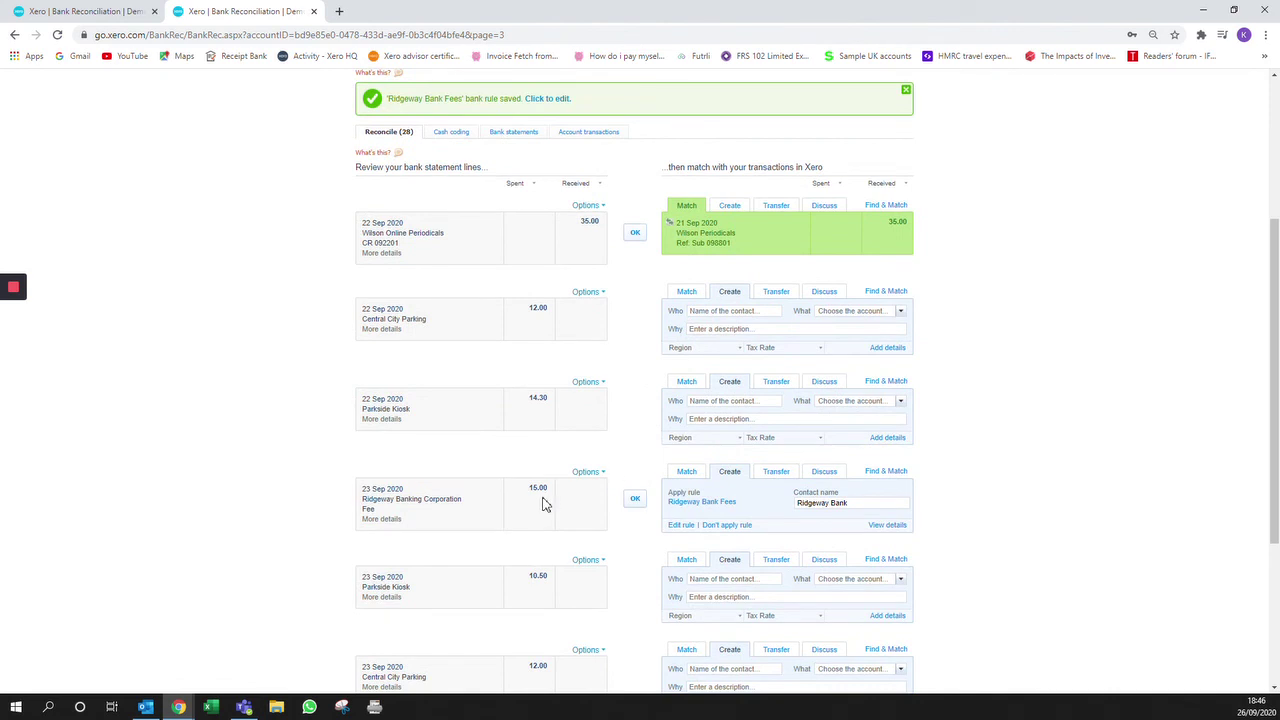
pyautogui.scroll(-1, 545, 506)
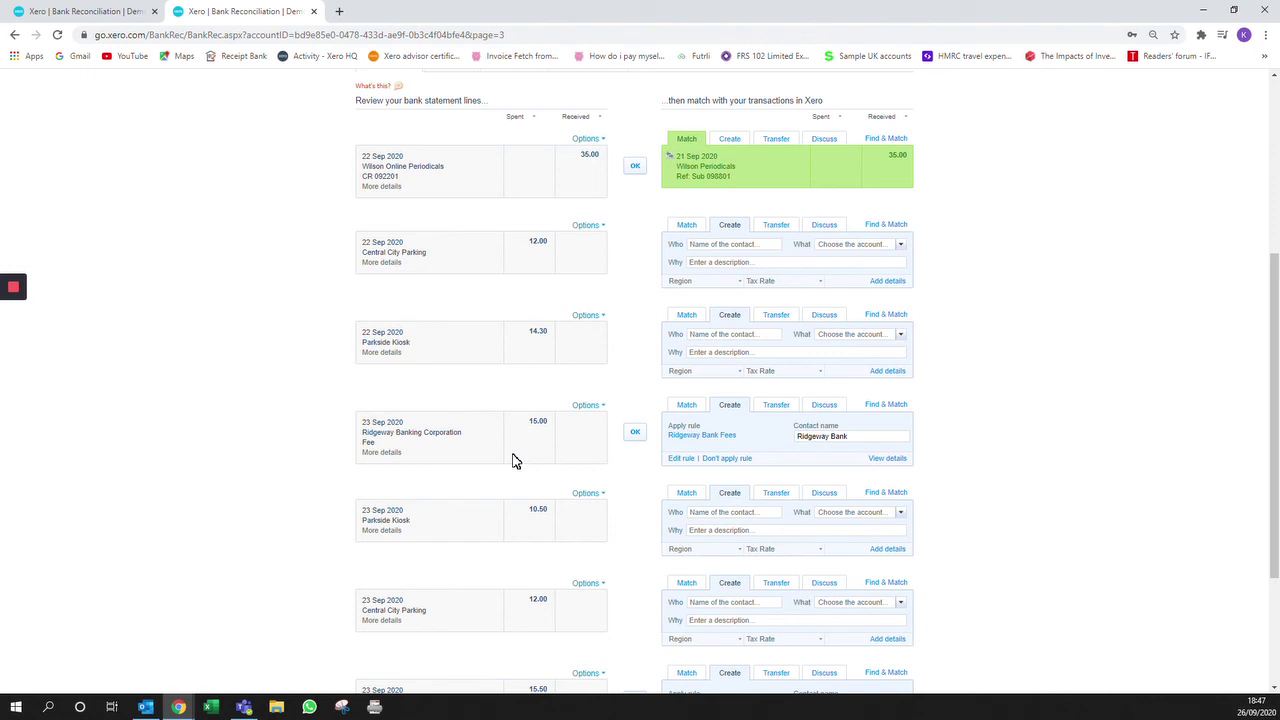
pyautogui.click(635, 433)
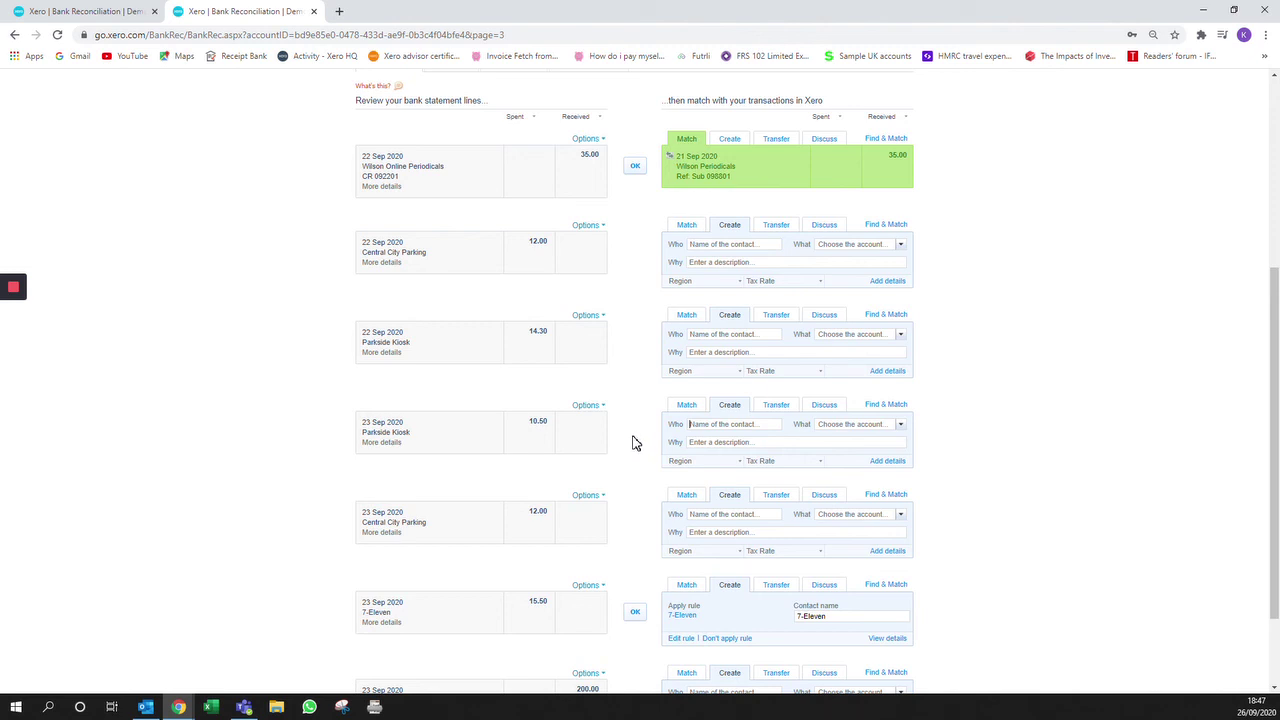
# Step: Open the organisation's list of bank rules from the bank accounts overview
pyautogui.scroll(4, 635, 443)
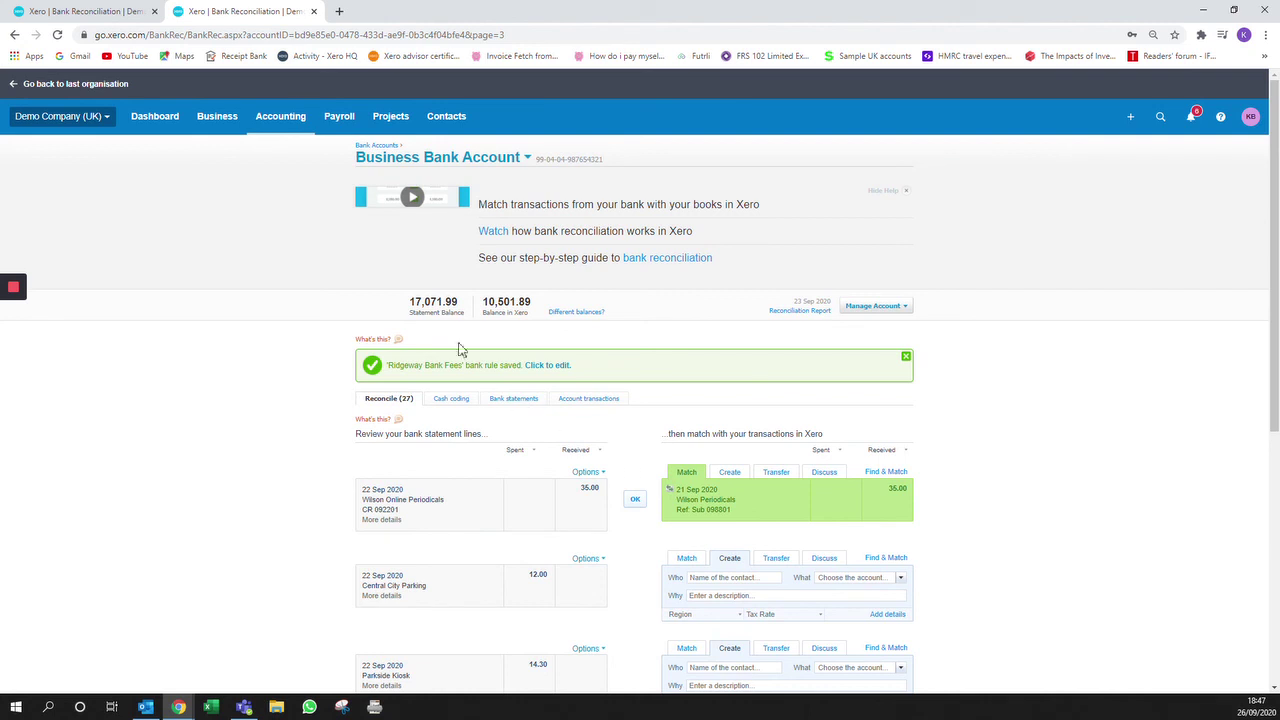
pyautogui.click(280, 122)
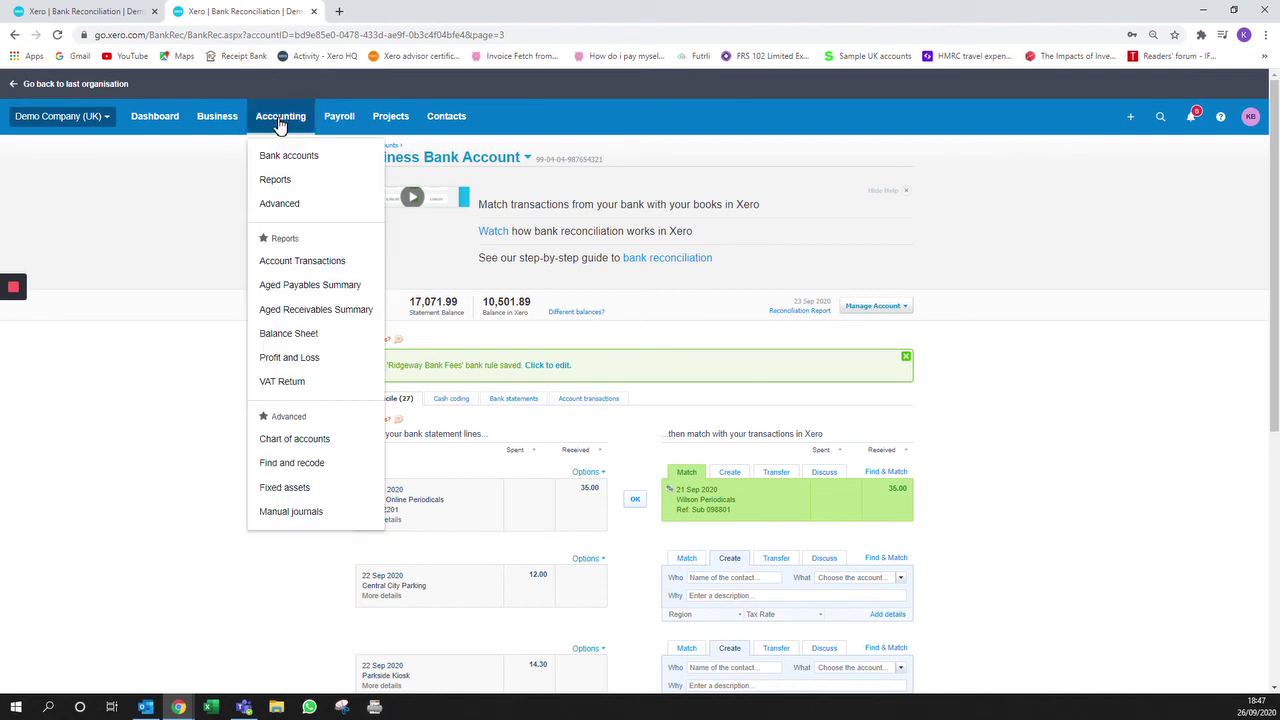
pyautogui.click(286, 156)
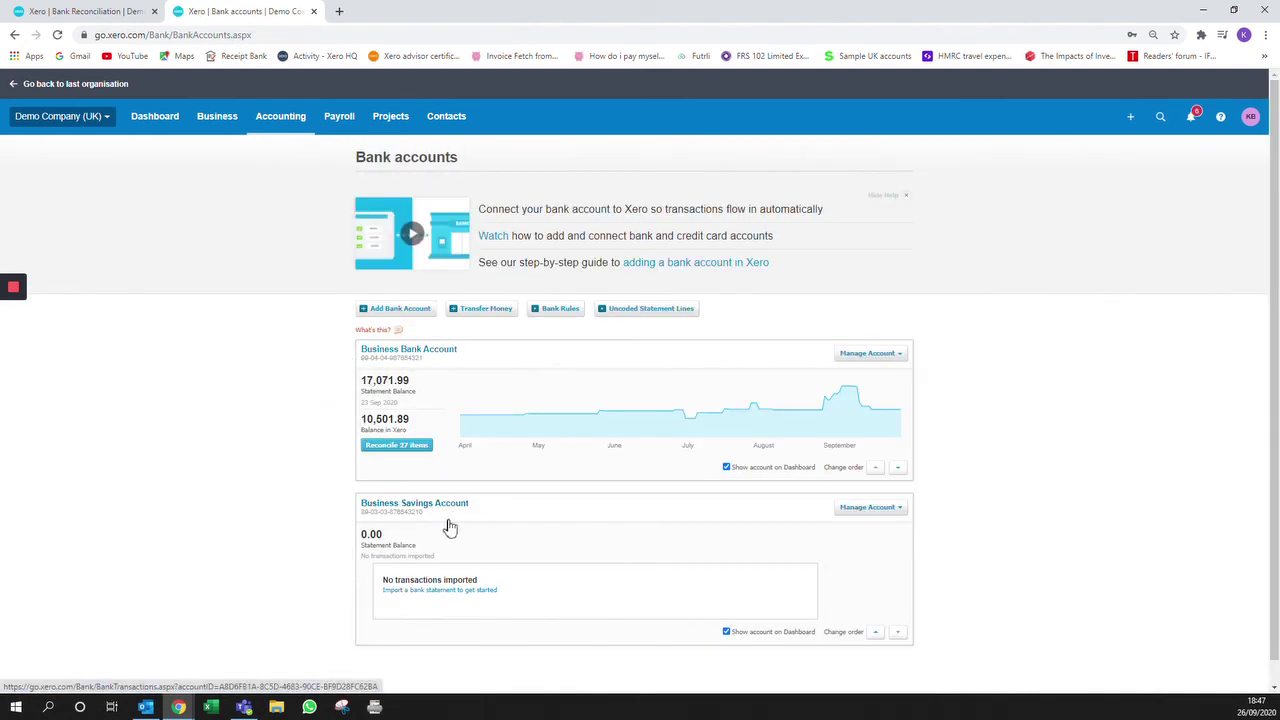
pyautogui.click(562, 310)
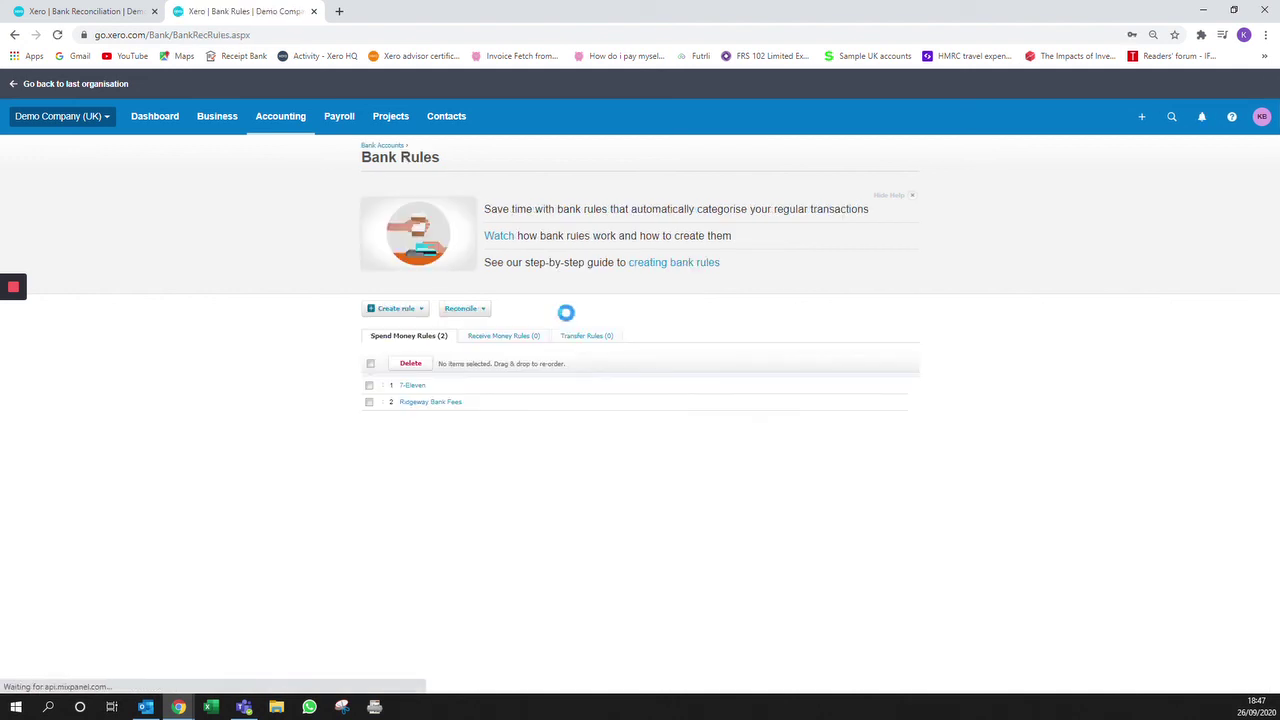